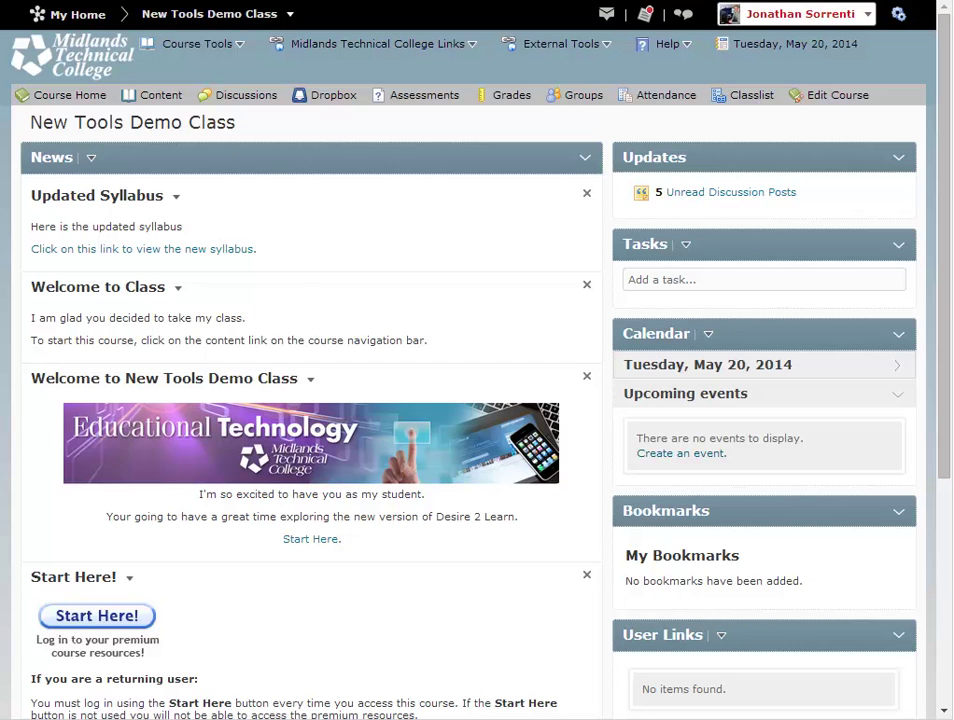
Open the Learning Object Repository (LOR) from the course's tools list in New Tools Demo Class.
{"action": "left_click", "coordinate": [232, 55]}
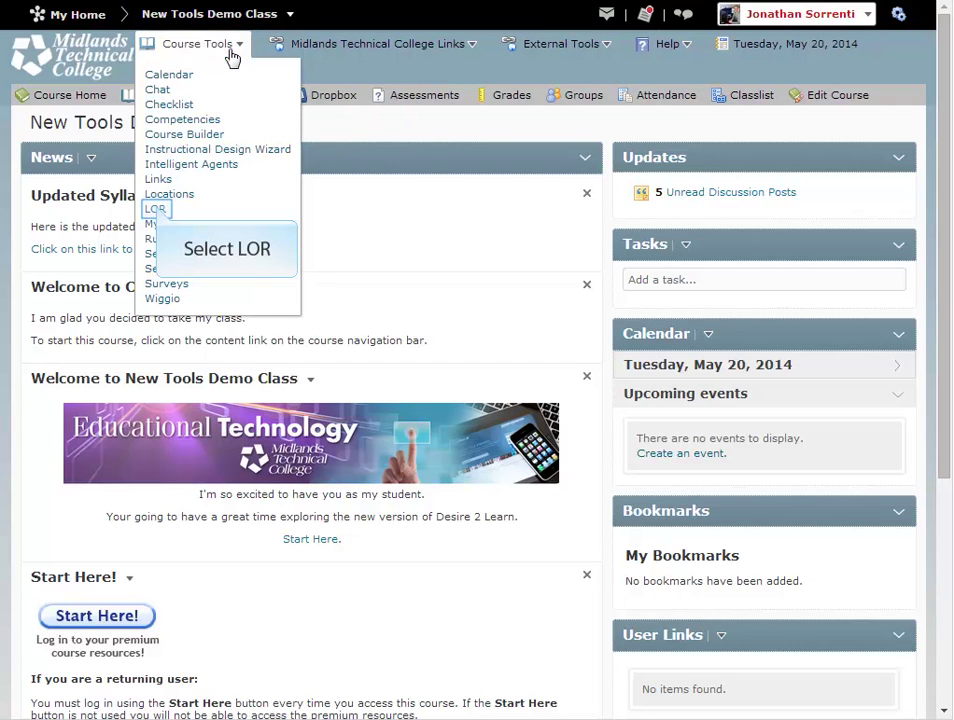
{"action": "left_click", "coordinate": [157, 210]}
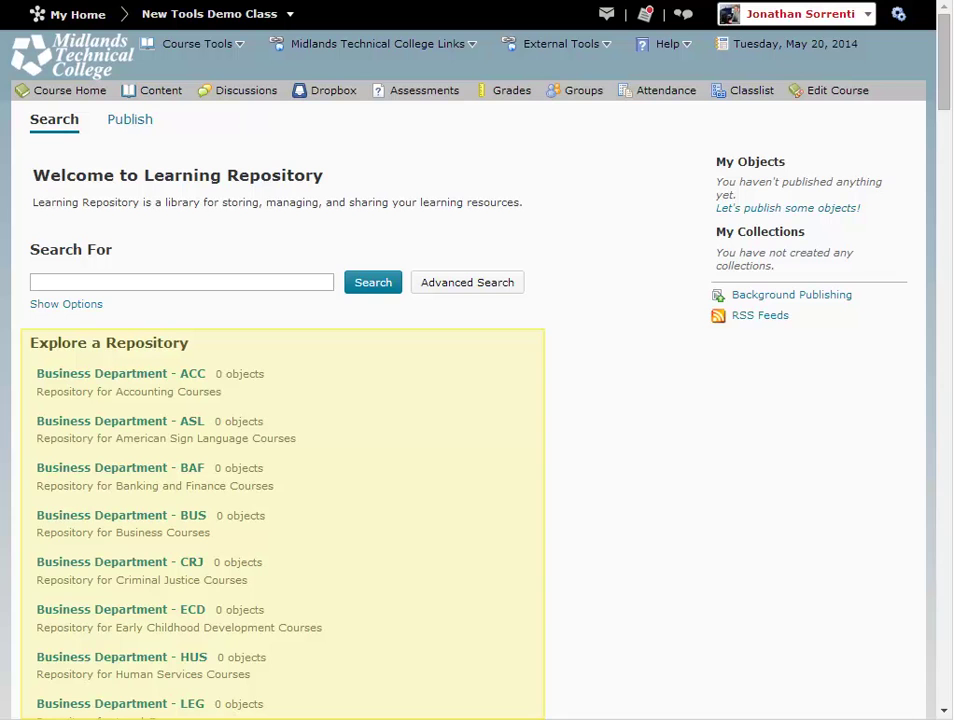
{"action": "scroll", "coordinate": [407, 215], "scroll_direction": "down", "scroll_amount": 10}
{"action": "scroll", "coordinate": [385, 192], "scroll_direction": "down", "scroll_amount": 10}
{"action": "scroll", "coordinate": [385, 192], "scroll_direction": "down", "scroll_amount": 10}
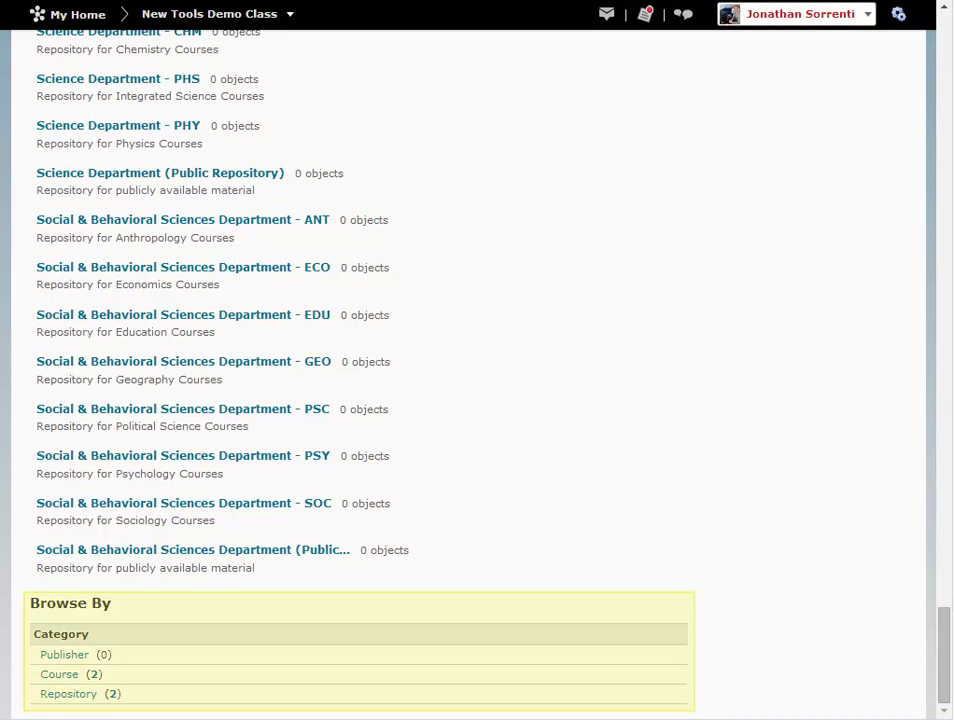
{"action": "scroll", "coordinate": [402, 422], "scroll_direction": "up", "scroll_amount": 10}
{"action": "scroll", "coordinate": [402, 422], "scroll_direction": "up", "scroll_amount": 10}
{"action": "scroll", "coordinate": [402, 422], "scroll_direction": "up", "scroll_amount": 10}
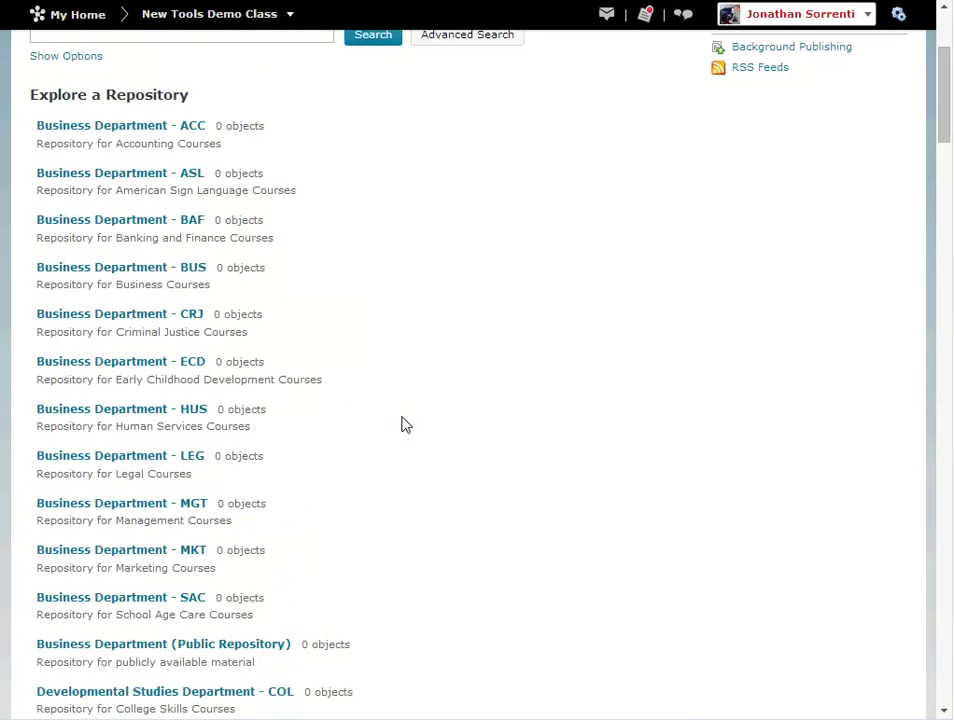
{"action": "scroll", "coordinate": [405, 425], "scroll_direction": "up", "scroll_amount": 5}
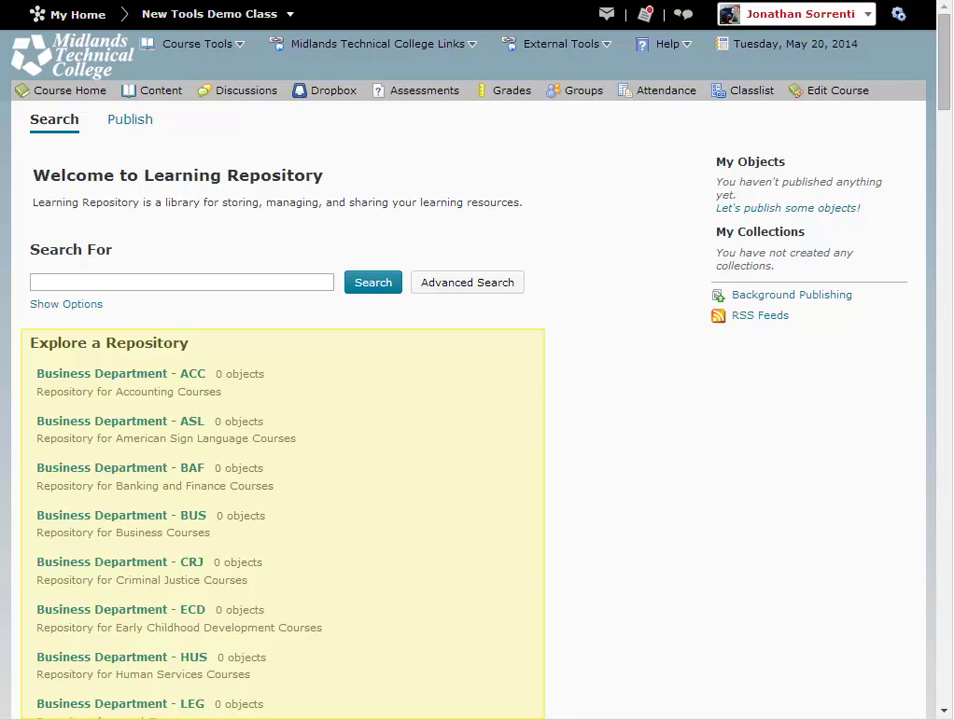
{"action": "key", "text": "End"}
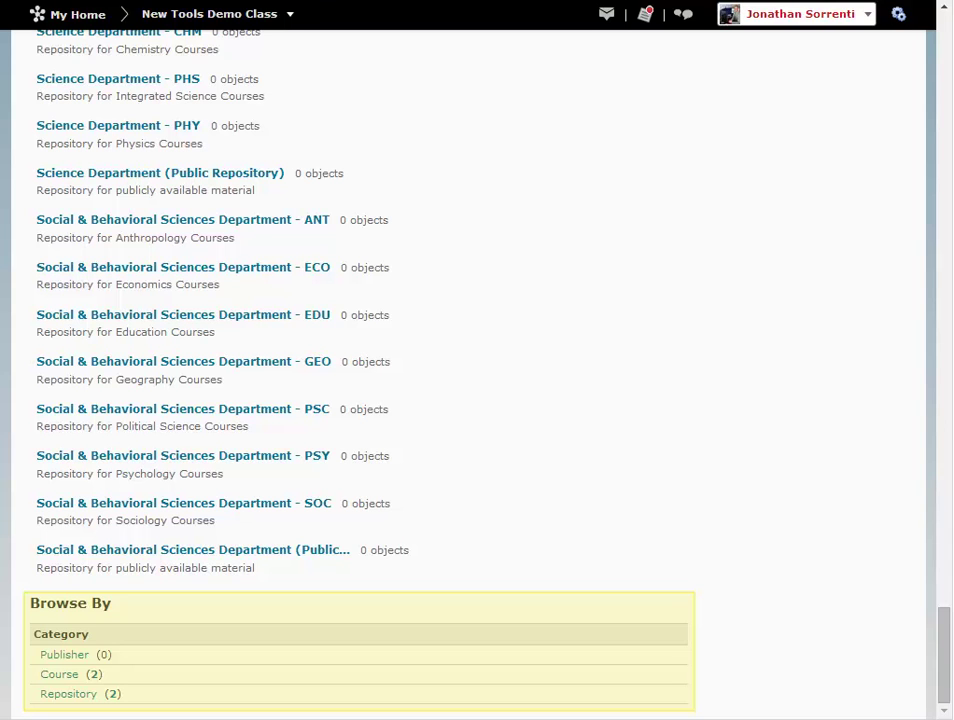
{"action": "key", "text": "Home"}
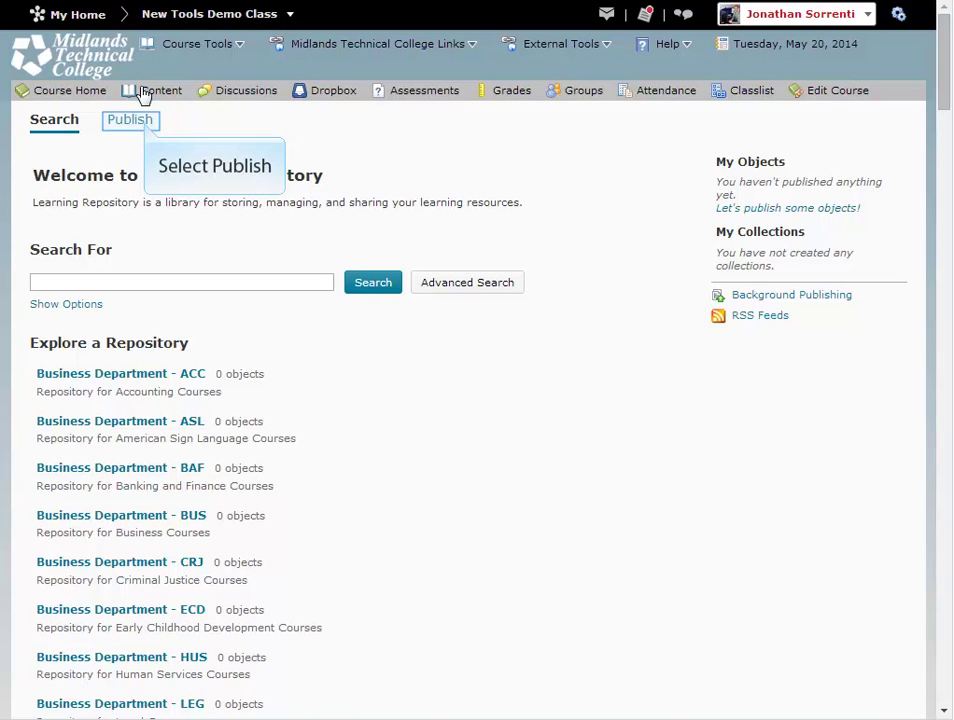
Switch to the Publish tab to show the Publish New Learning Object form.
{"action": "left_click", "coordinate": [130, 120]}
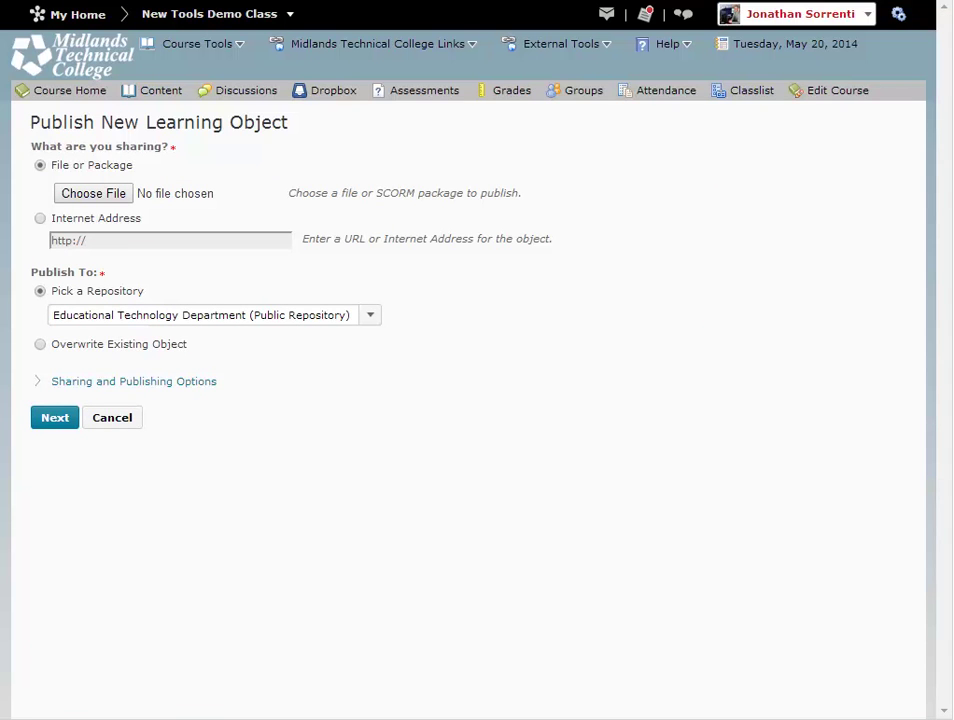